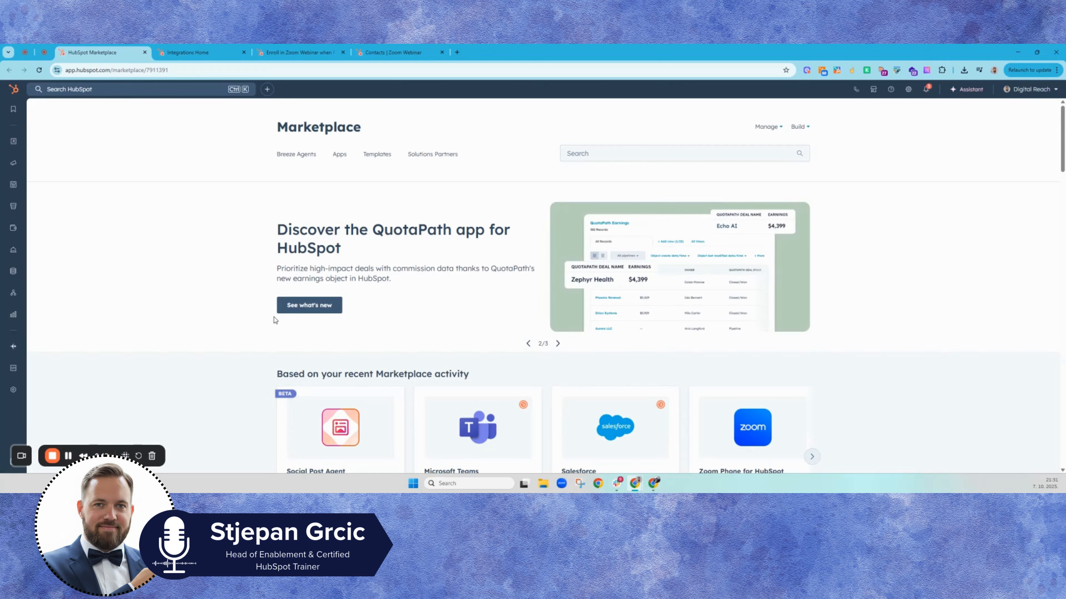
Step: Search the Marketplace for zoom and open the Zoom app listing to review it
click(873, 89)
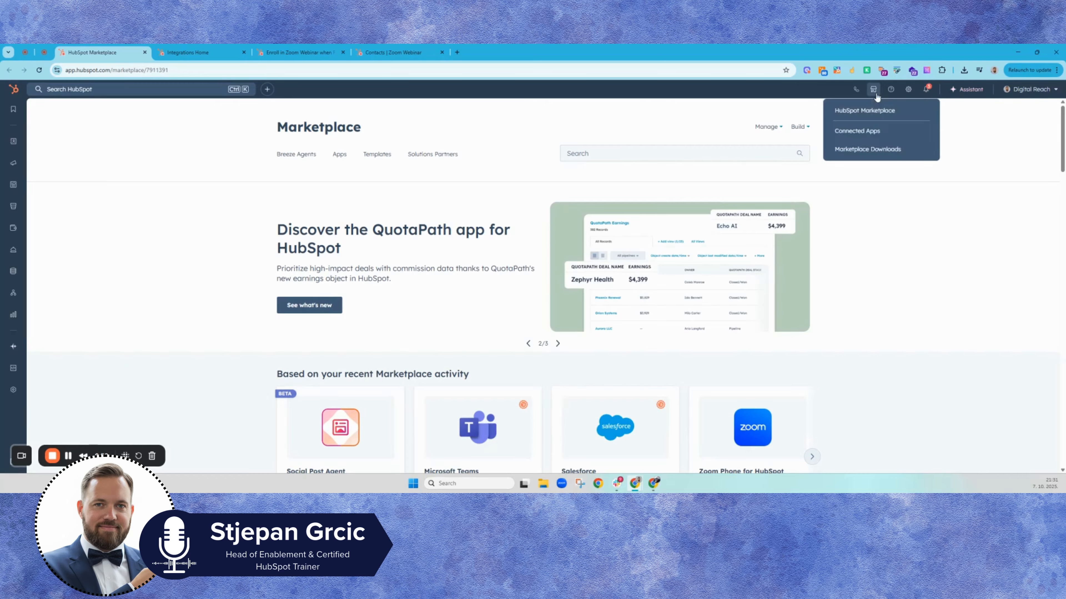
click(674, 153)
text(zoom)
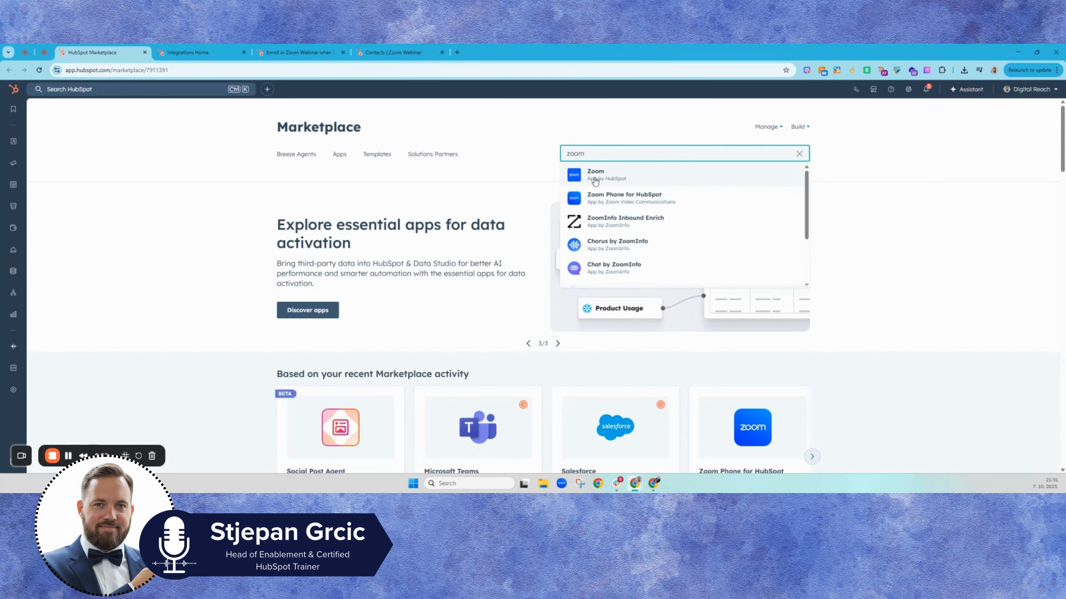
click(615, 180)
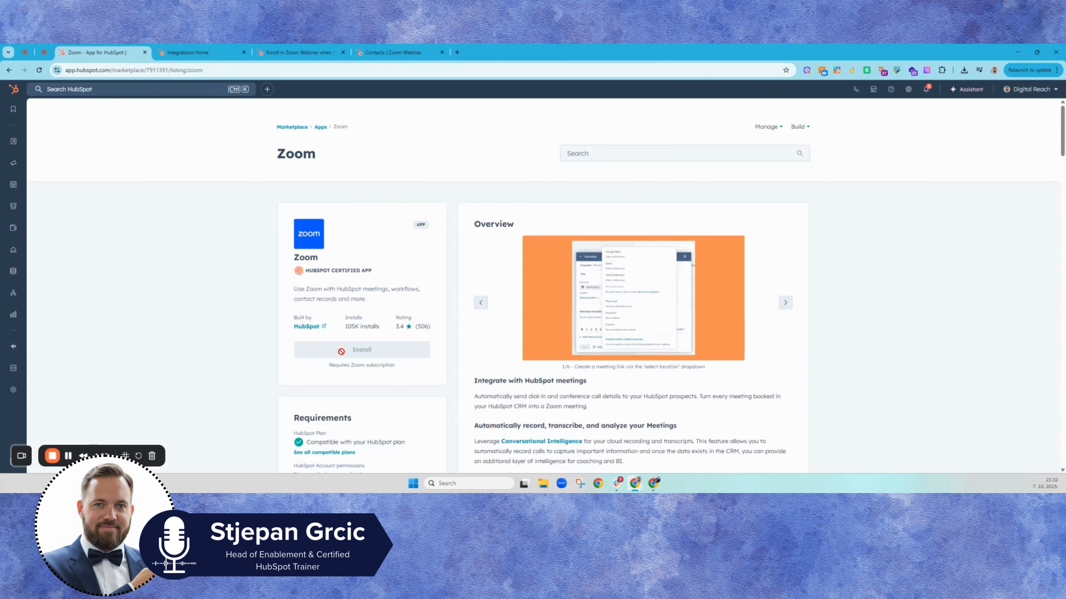
scroll(482, 323, down, 2)
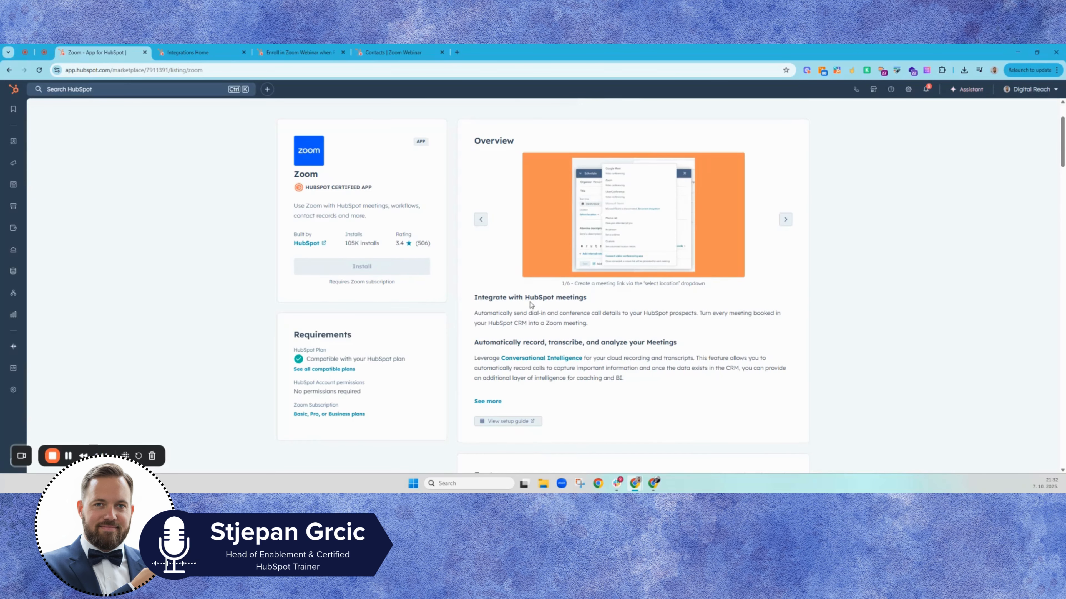
scroll(531, 306, down, 9)
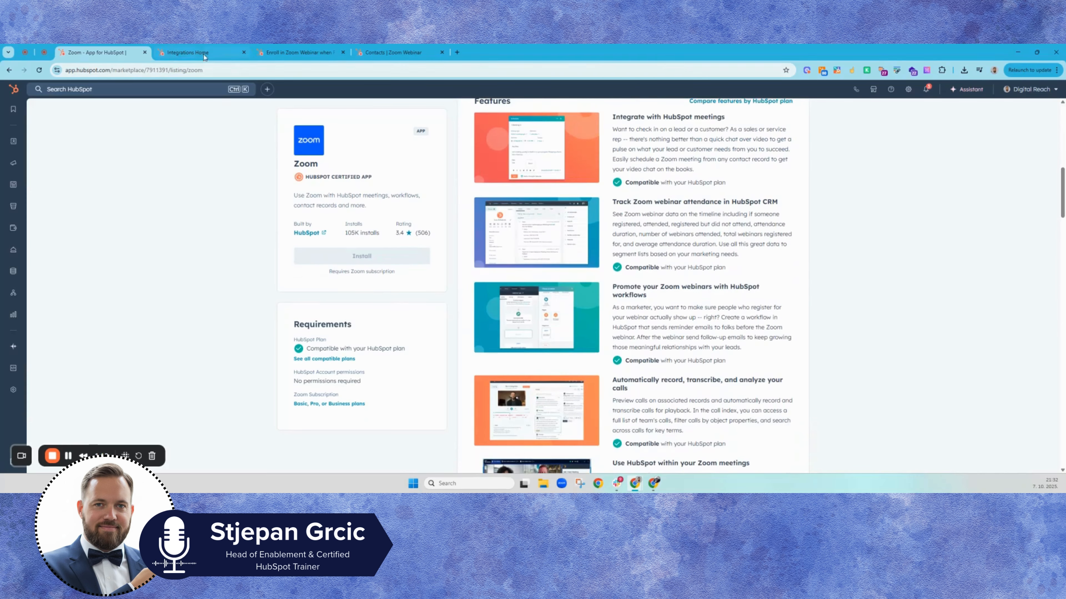
Step: Review the Zoom integration's feature discovery options in the connected apps settings
click(875, 93)
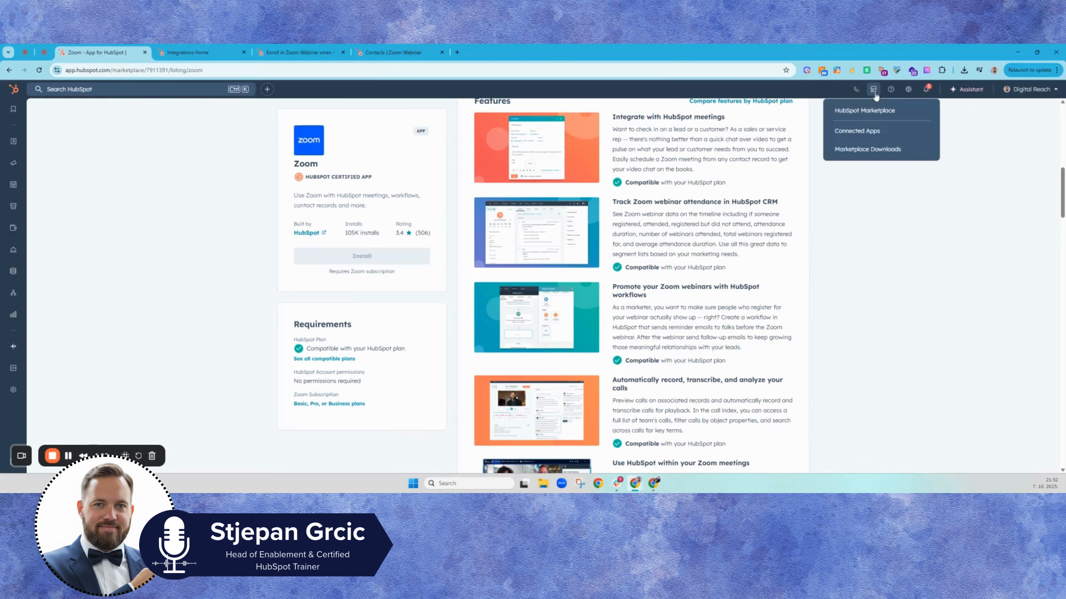
click(207, 55)
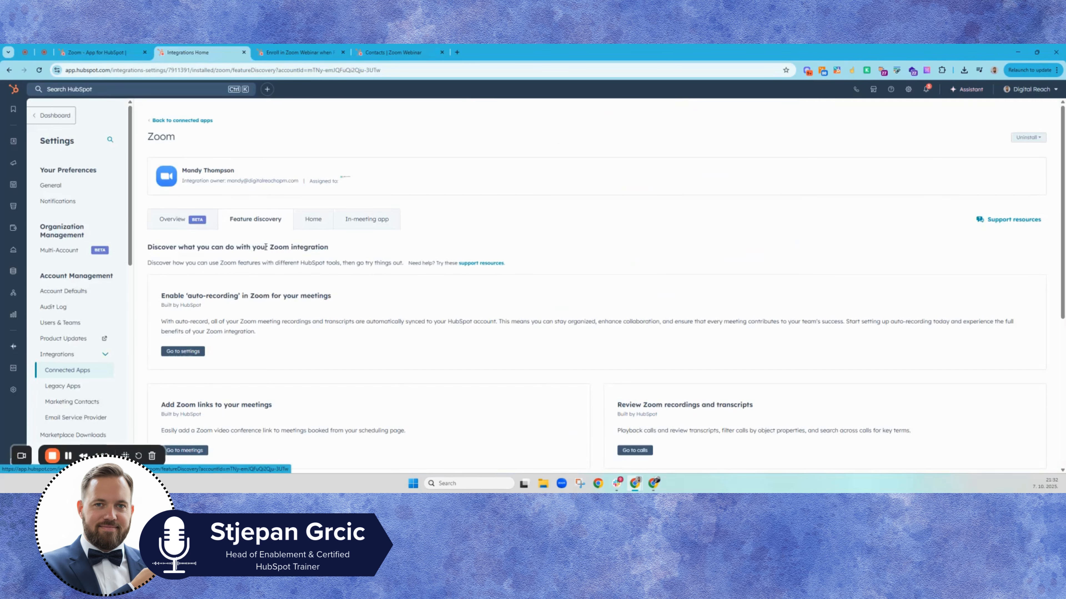
scroll(275, 263, down, 2)
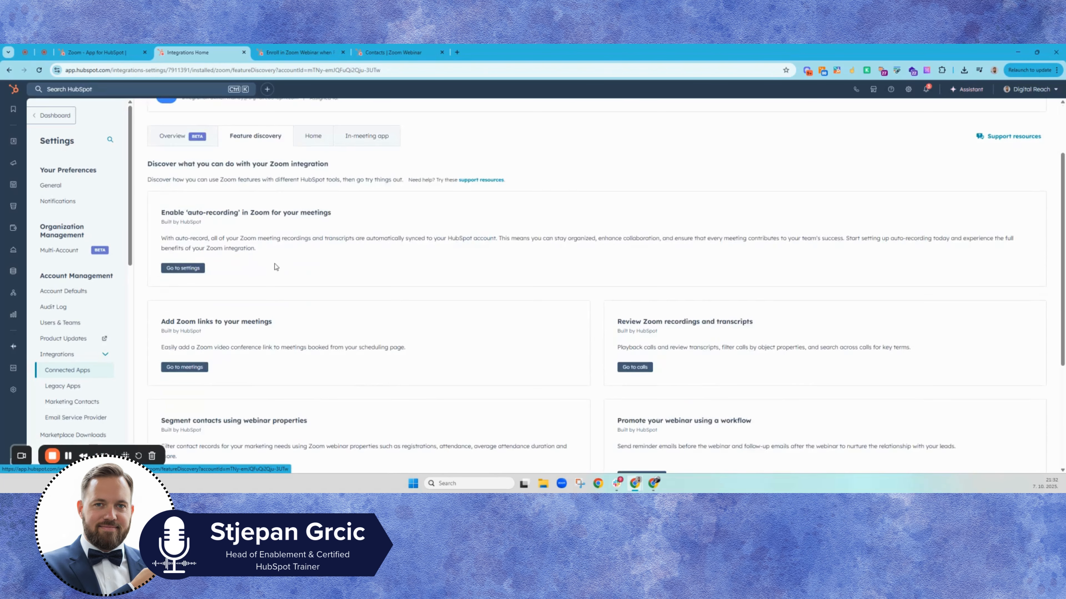
scroll(274, 267, down, 3)
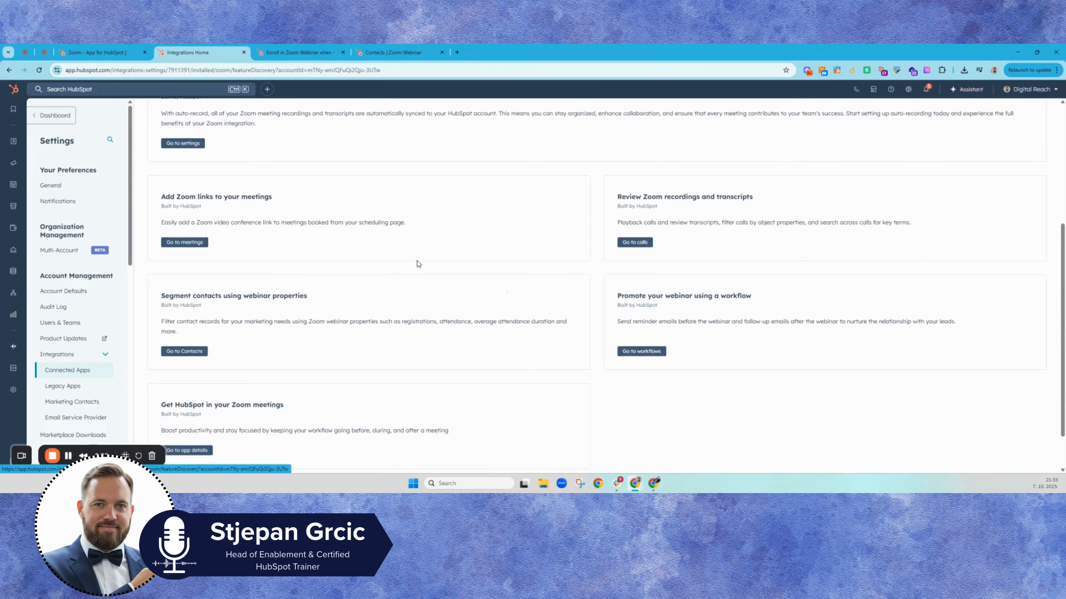
Step: In the webinar enrollment workflow, set the start trigger to a Form submission event
click(290, 55)
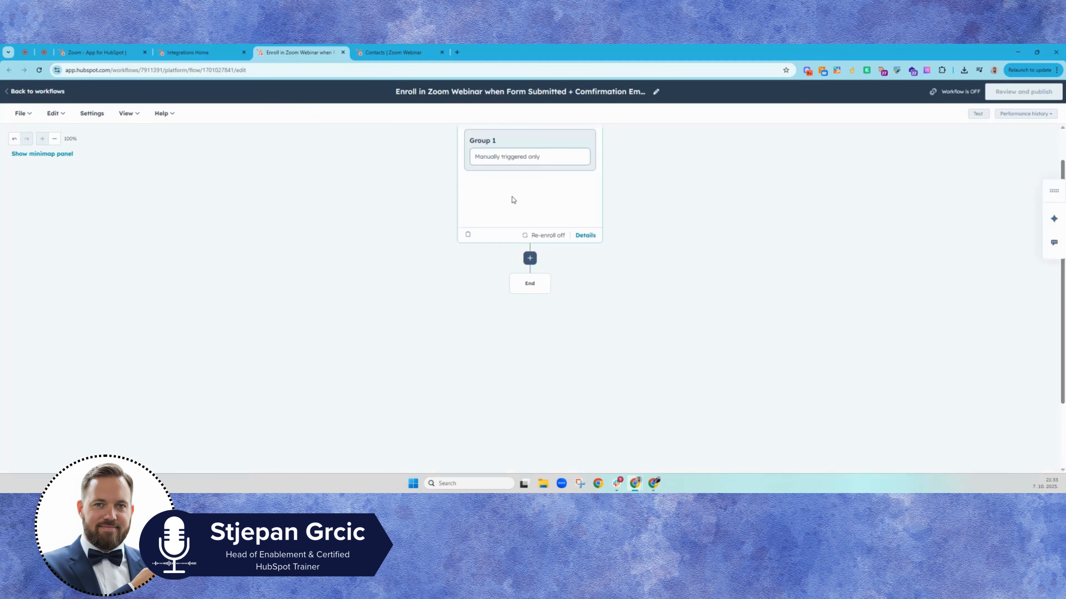
click(494, 183)
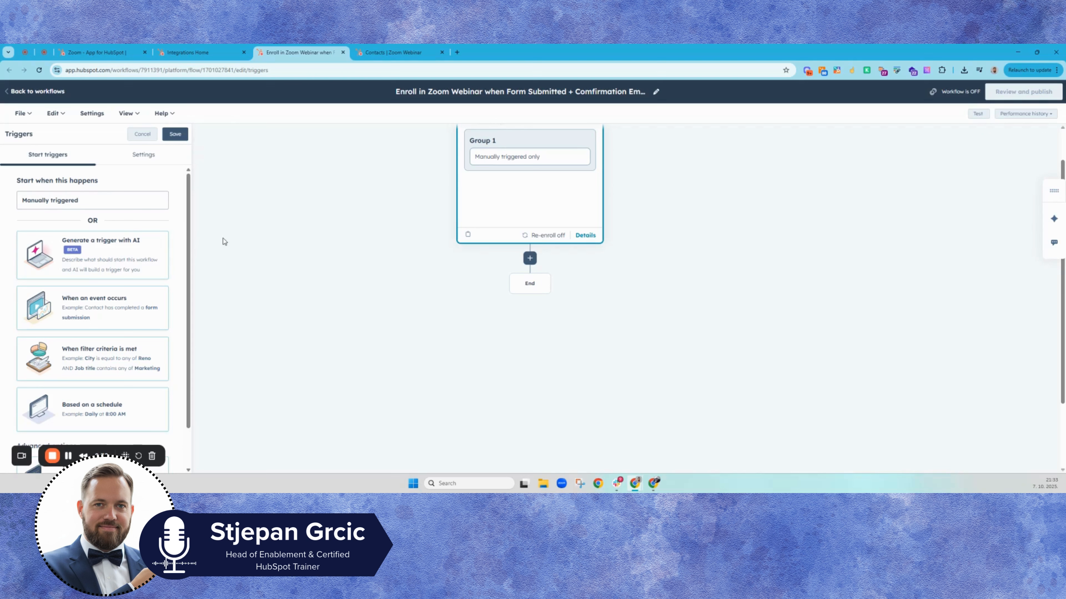
click(98, 300)
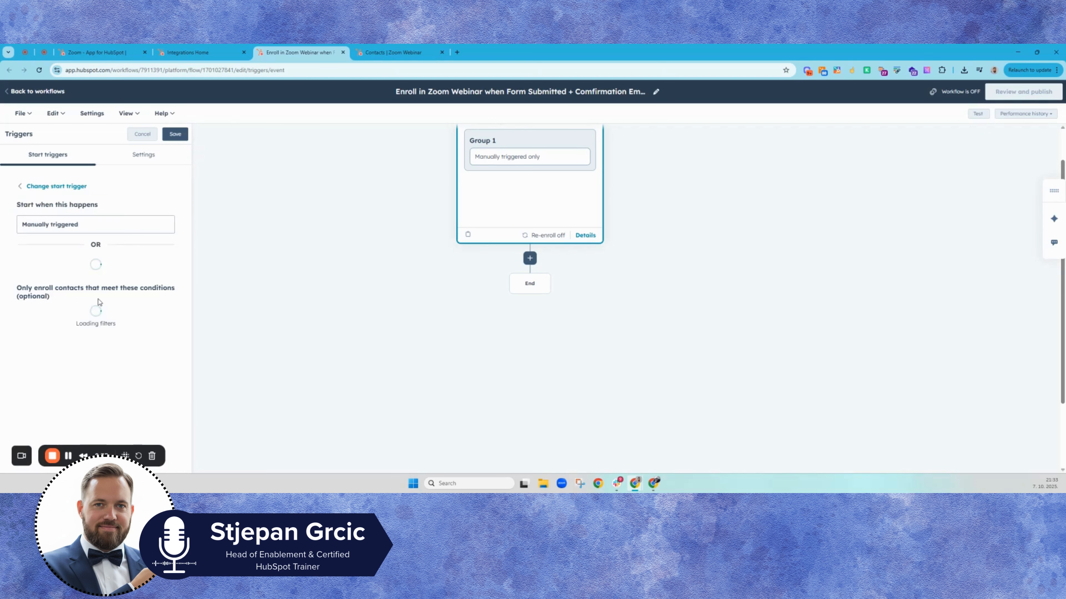
click(98, 253)
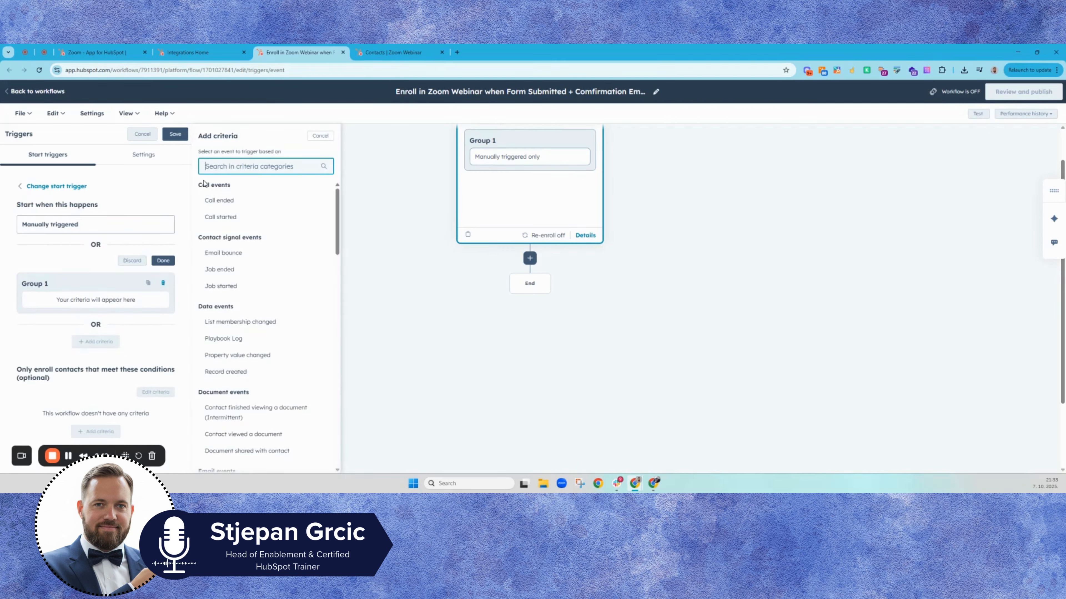
text(form)
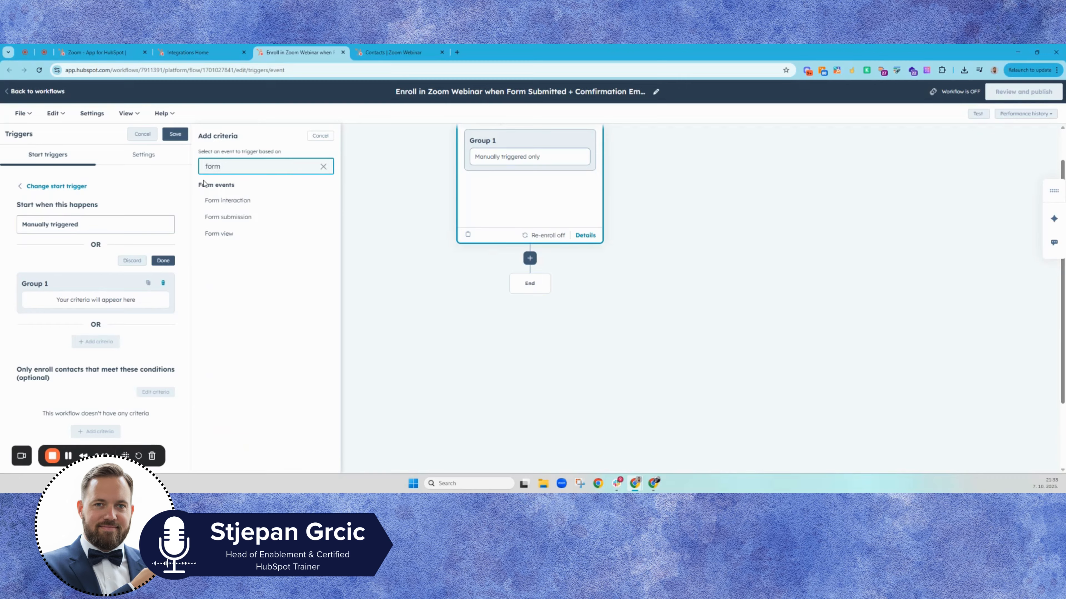
click(214, 217)
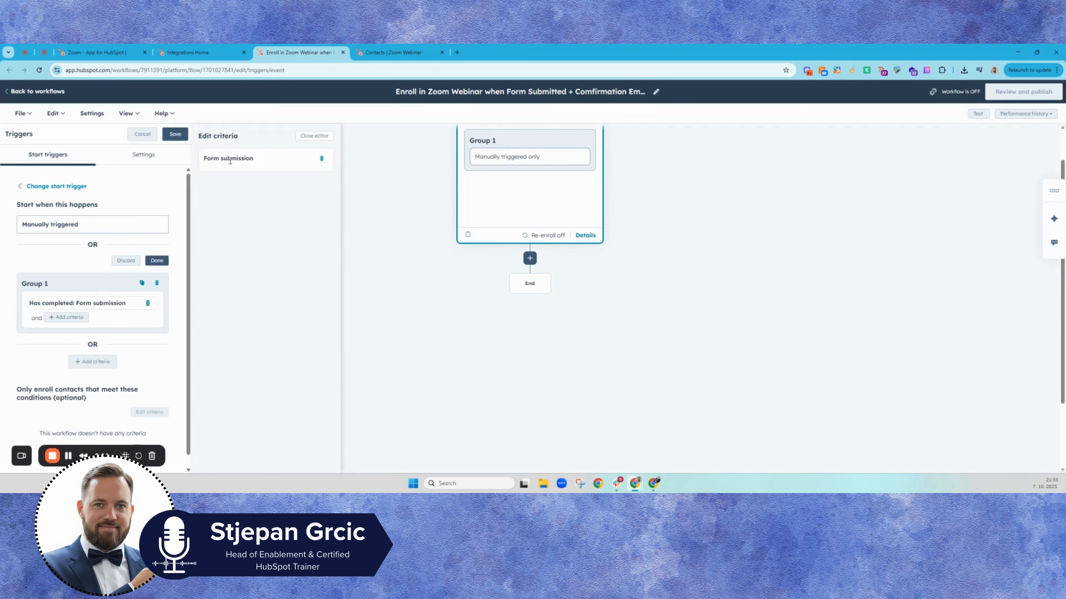
Step: Limit the trigger to submissions where the form name is NTC - Meetup Form, and save the trigger
click(68, 318)
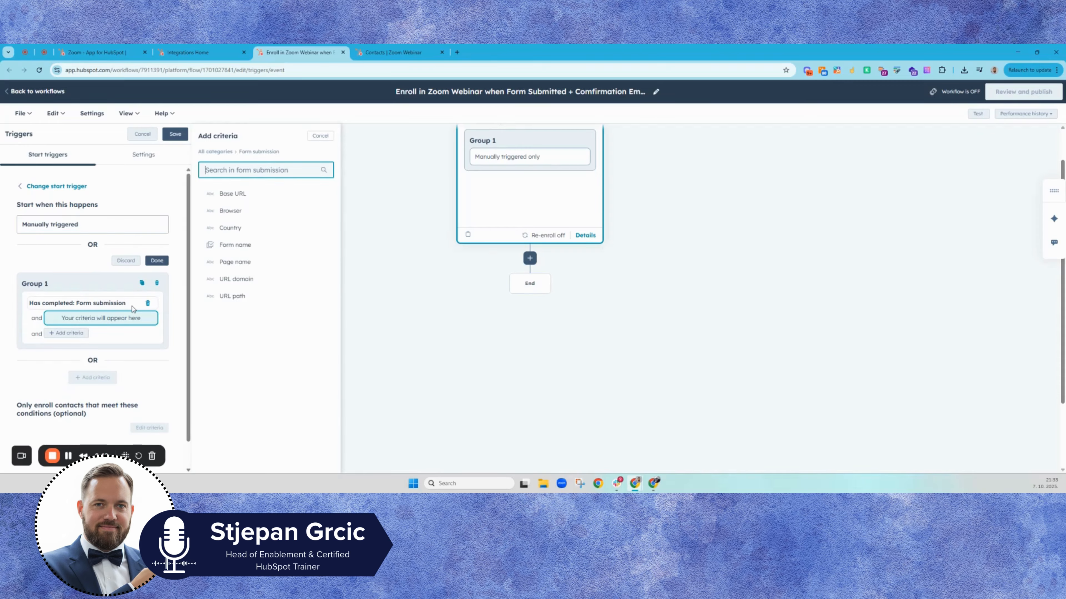
click(234, 244)
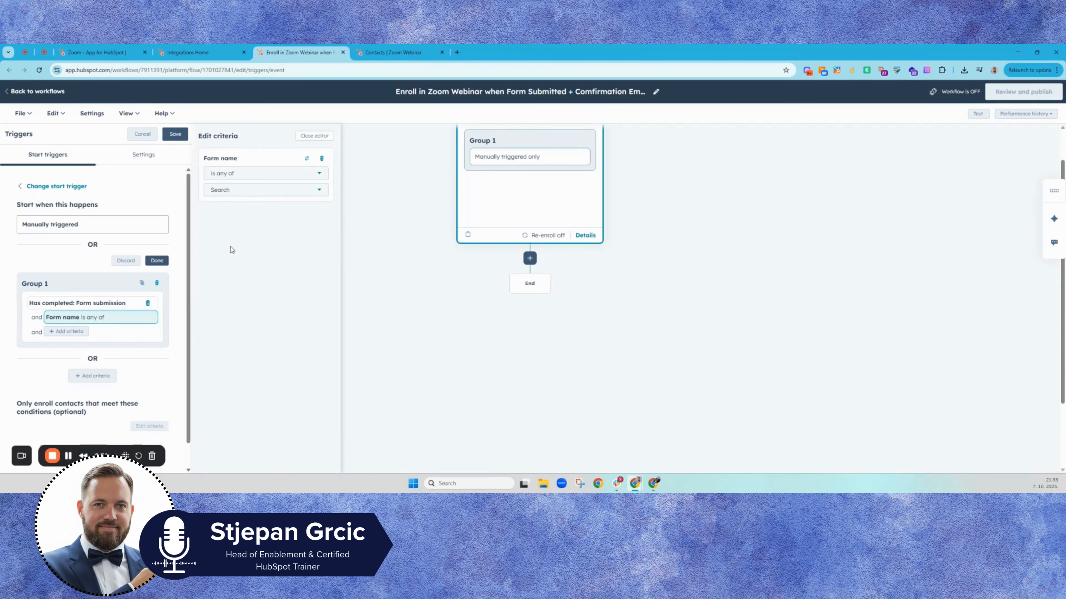
click(237, 191)
click(240, 232)
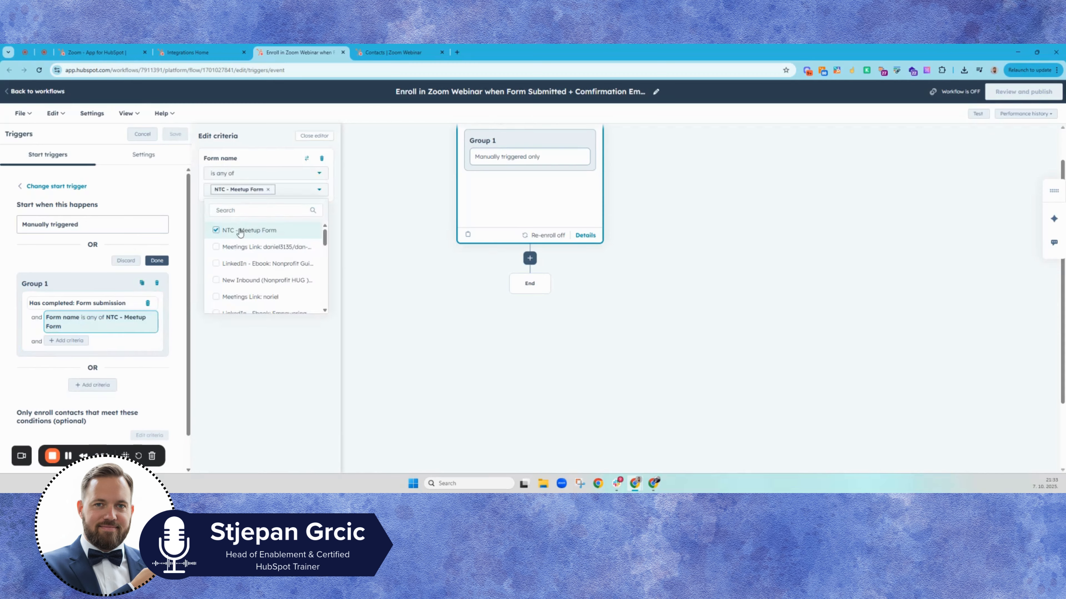
click(231, 368)
click(178, 132)
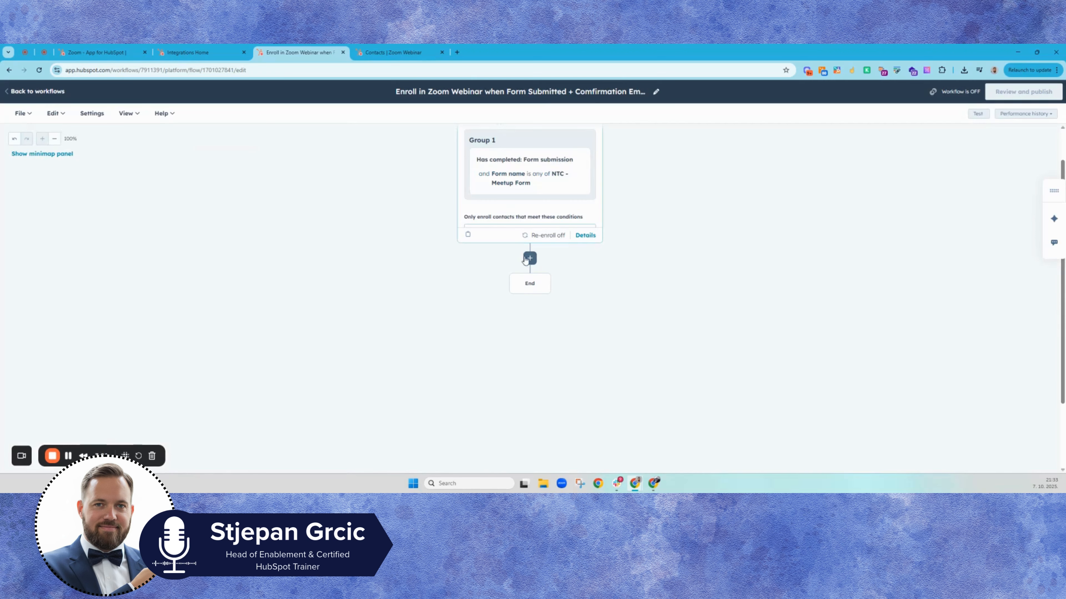
Step: Add an Add Contact to Zoom Webinar action after the trigger
click(529, 259)
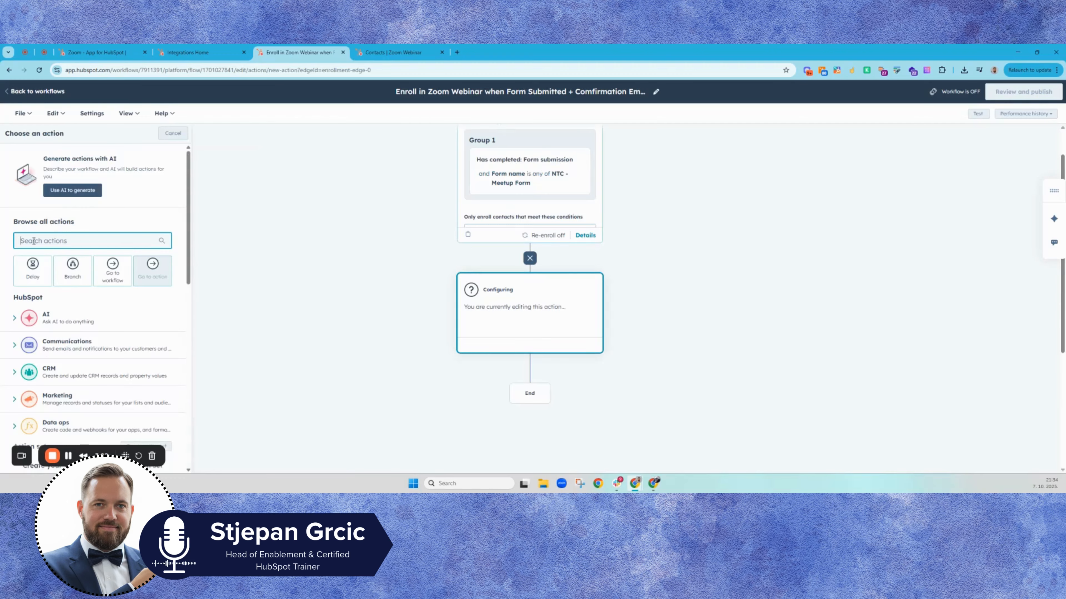
text(zoom)
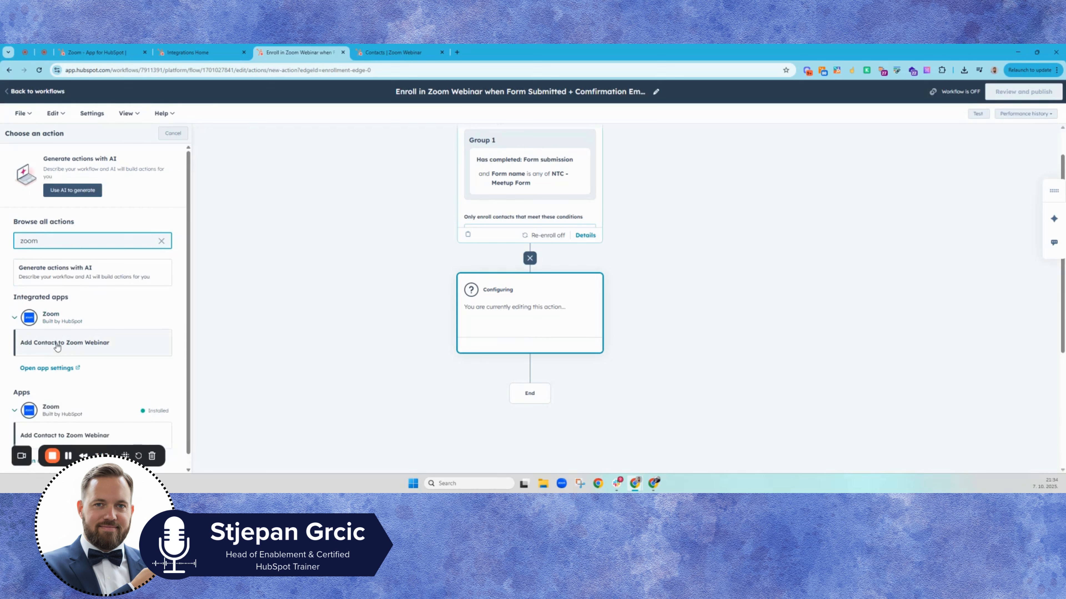
click(58, 331)
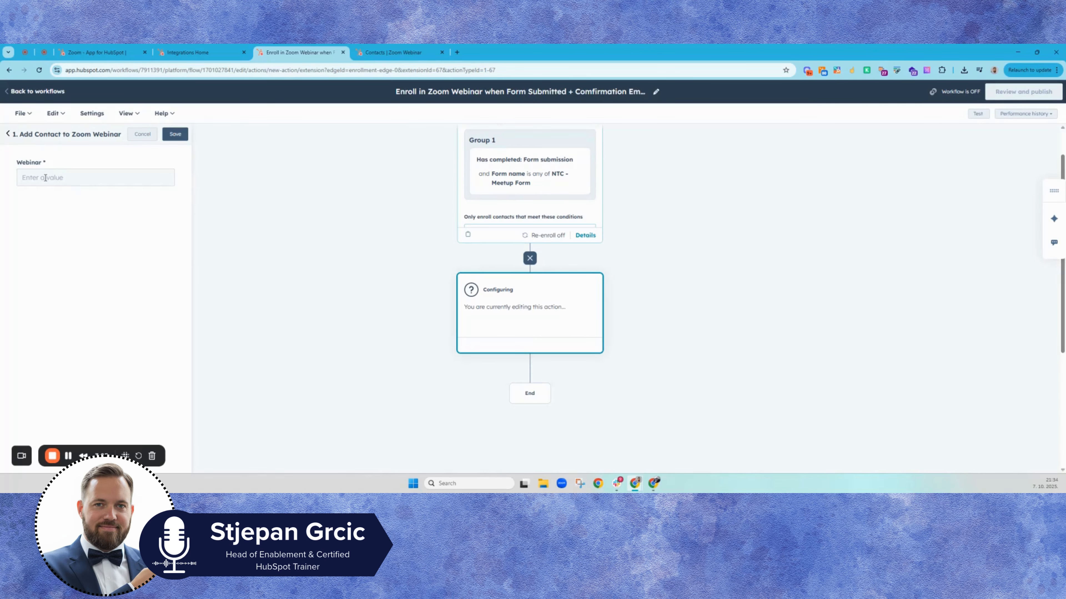
Step: Check the Zoom integration's meeting and webinar sync settings
click(182, 52)
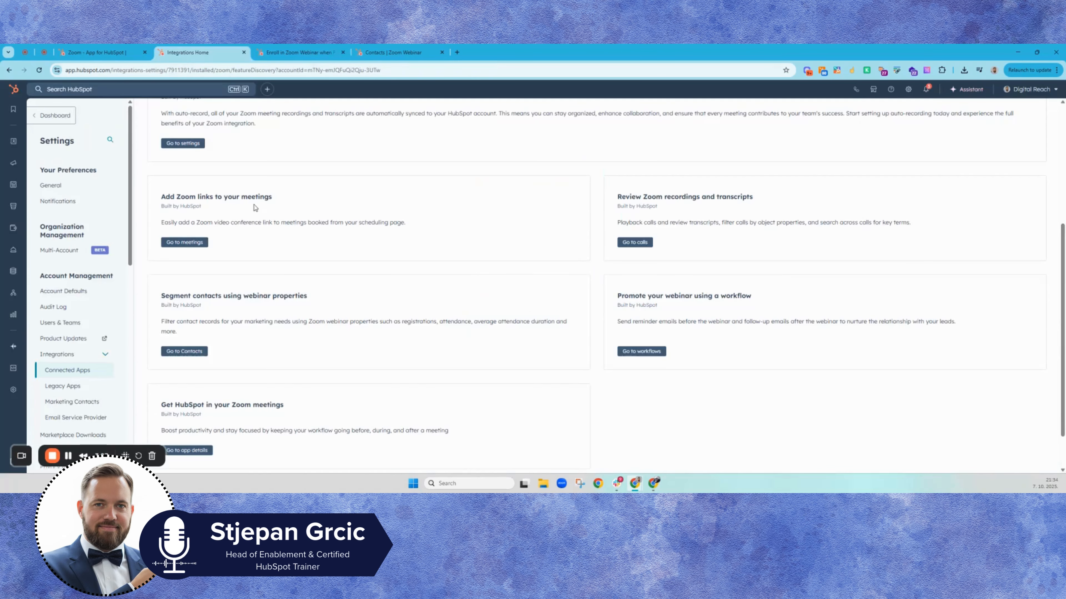
scroll(254, 212, up, 1)
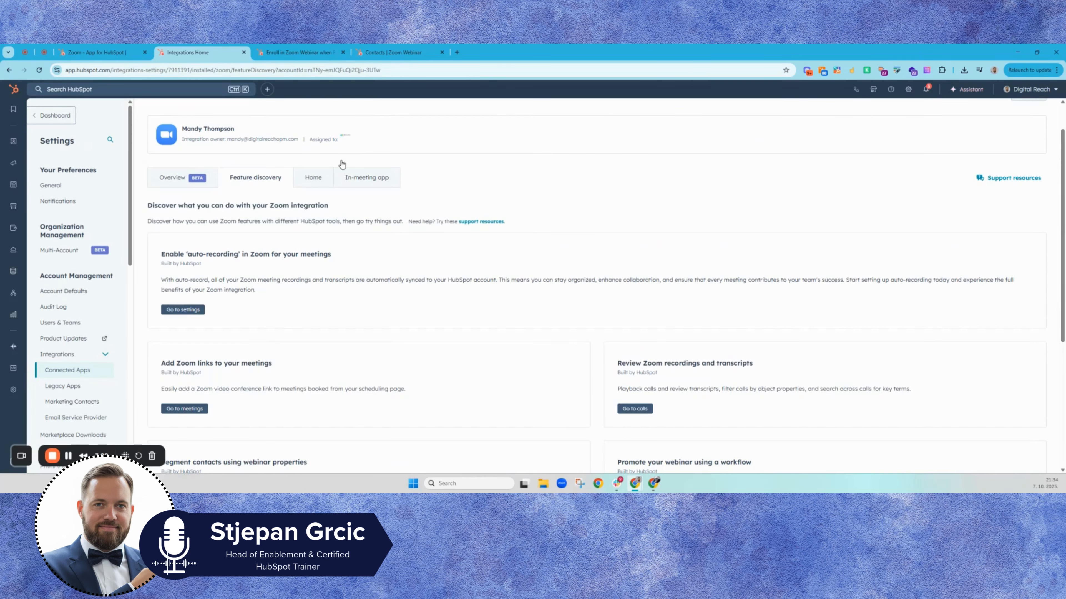
click(316, 186)
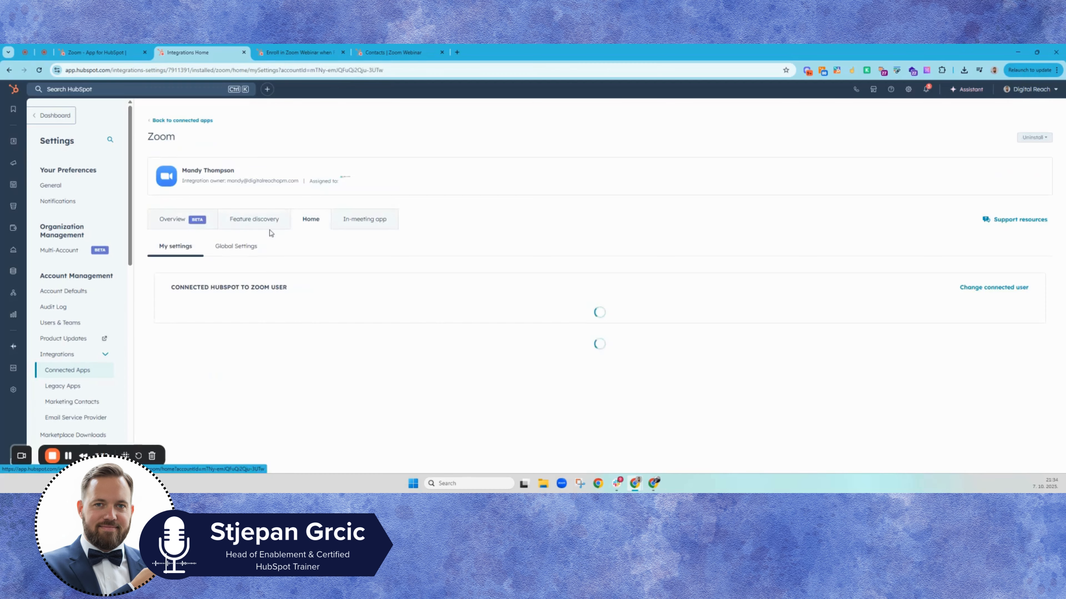
scroll(248, 248, down, 4)
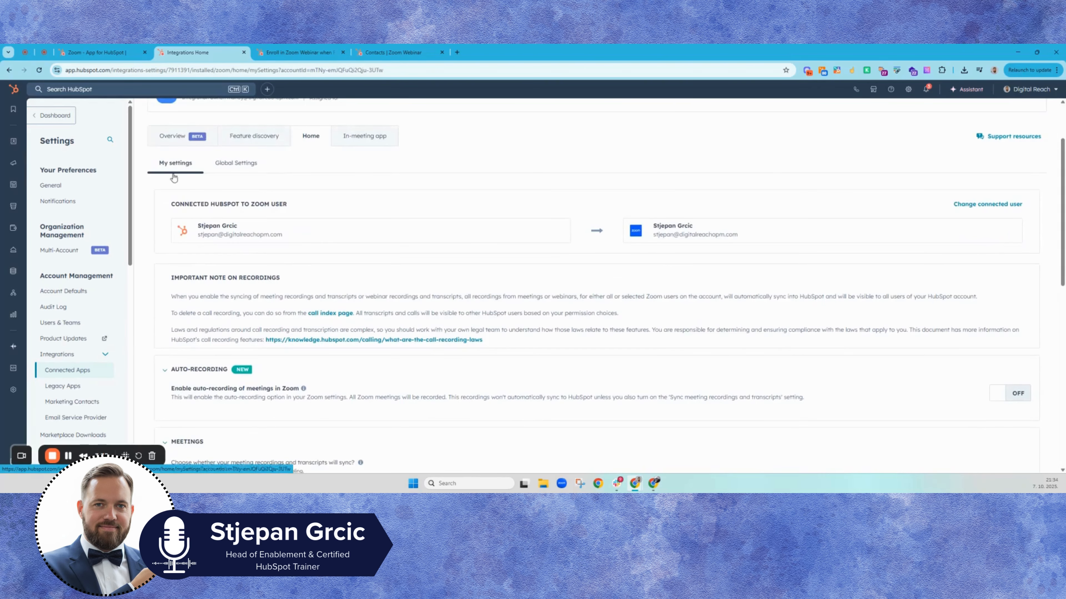
scroll(188, 225, down, 5)
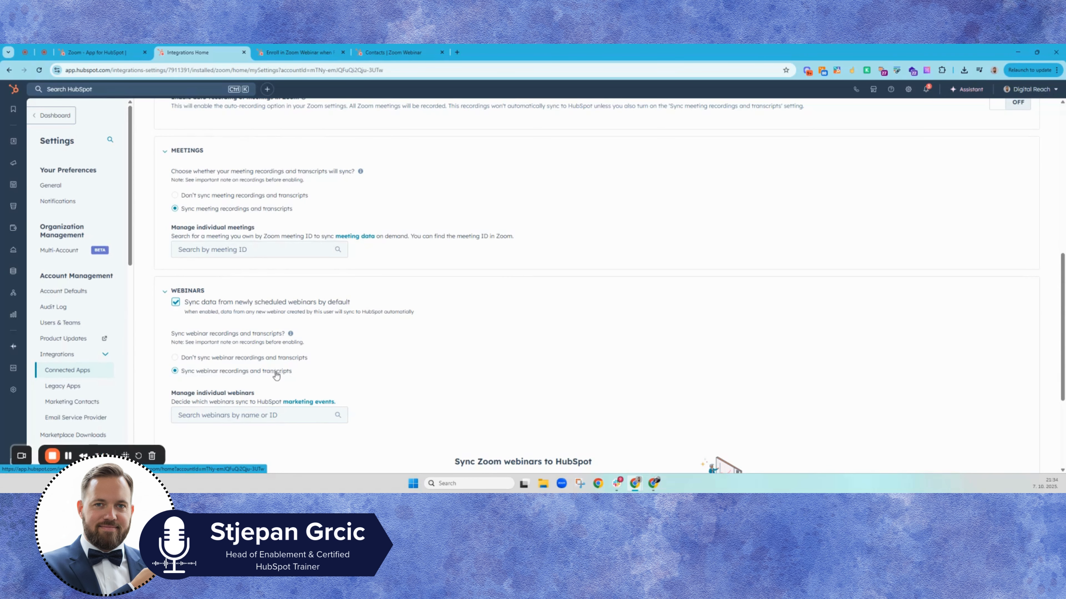
scroll(515, 431, down, 1)
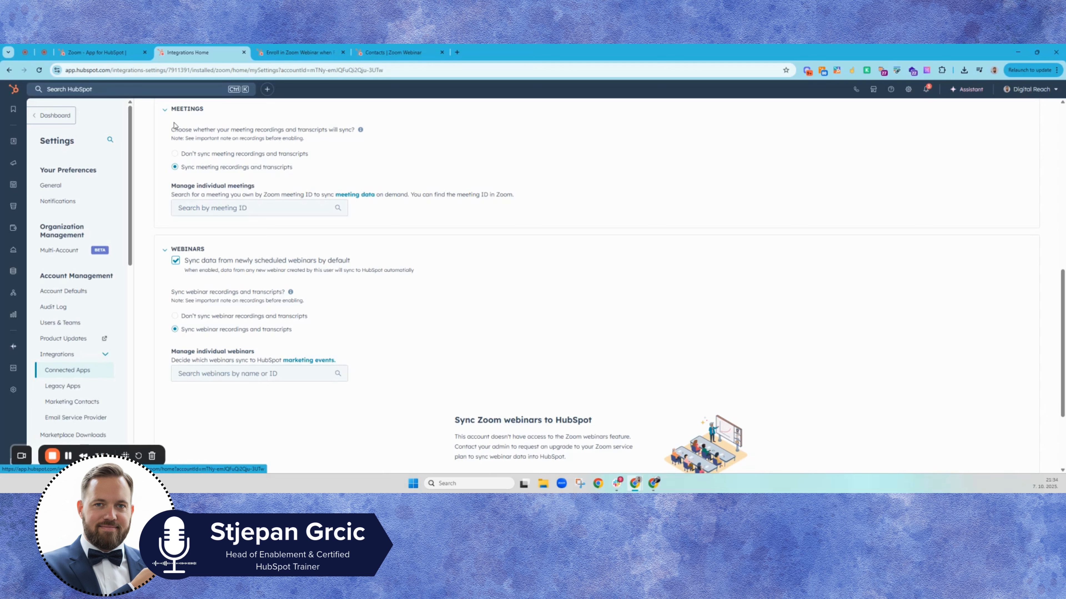
Step: Set the action's webinar to 12345 and save the action
click(277, 57)
click(88, 178)
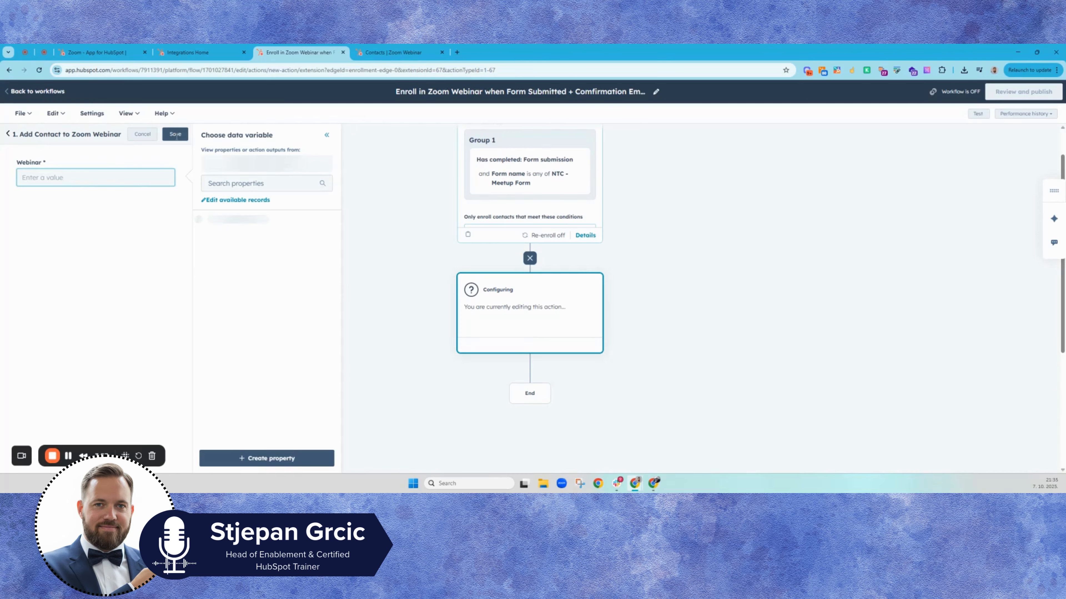
text(12345)
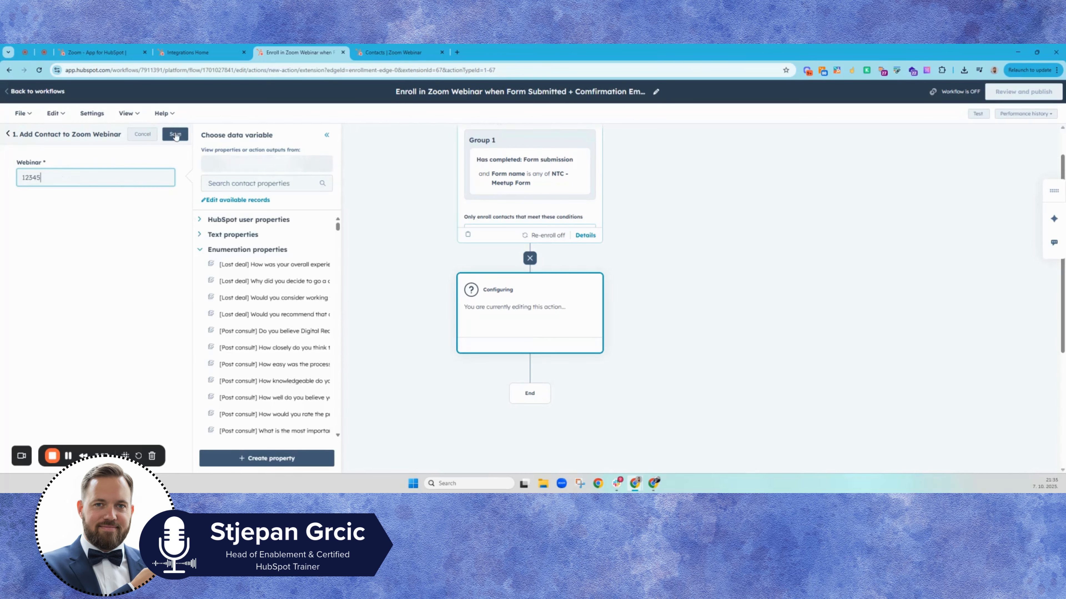
click(176, 135)
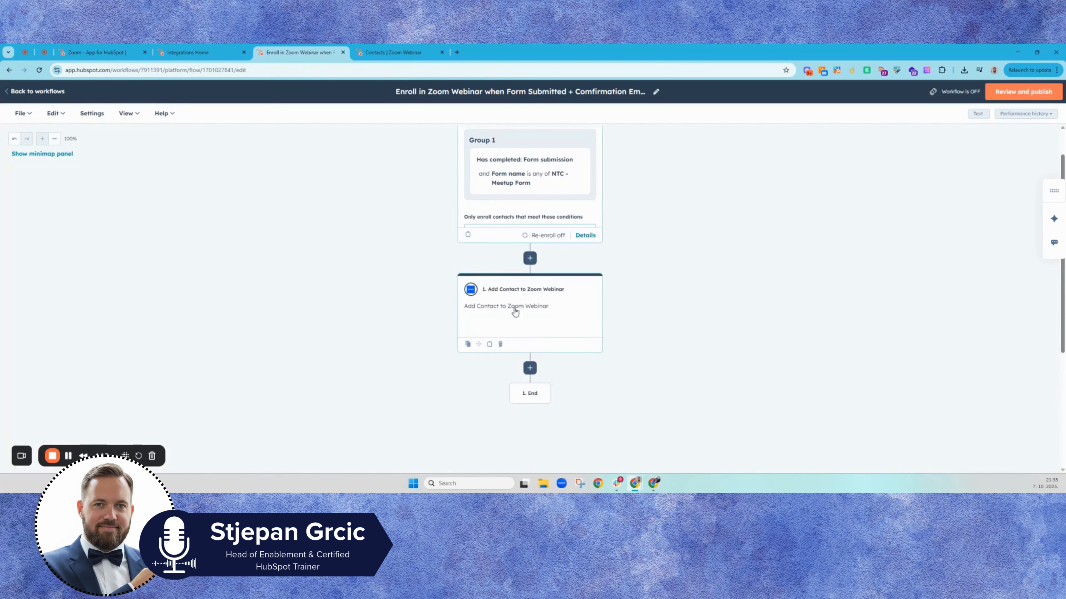
Step: Add a Delay action after the Zoom webinar action, set for a fixed amount of time of 3 hours, and save it
click(530, 368)
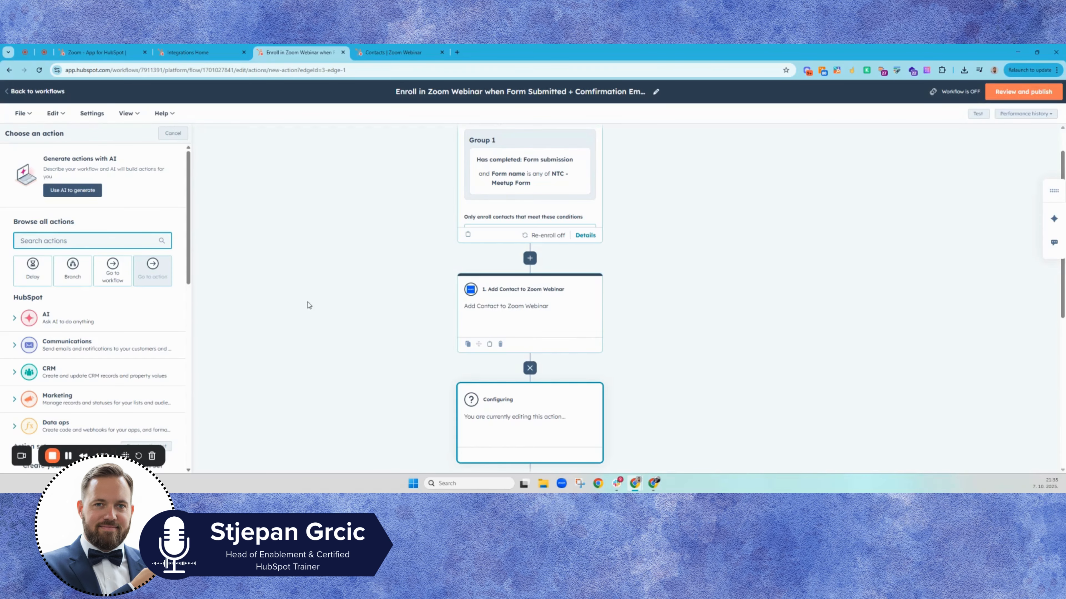
click(40, 279)
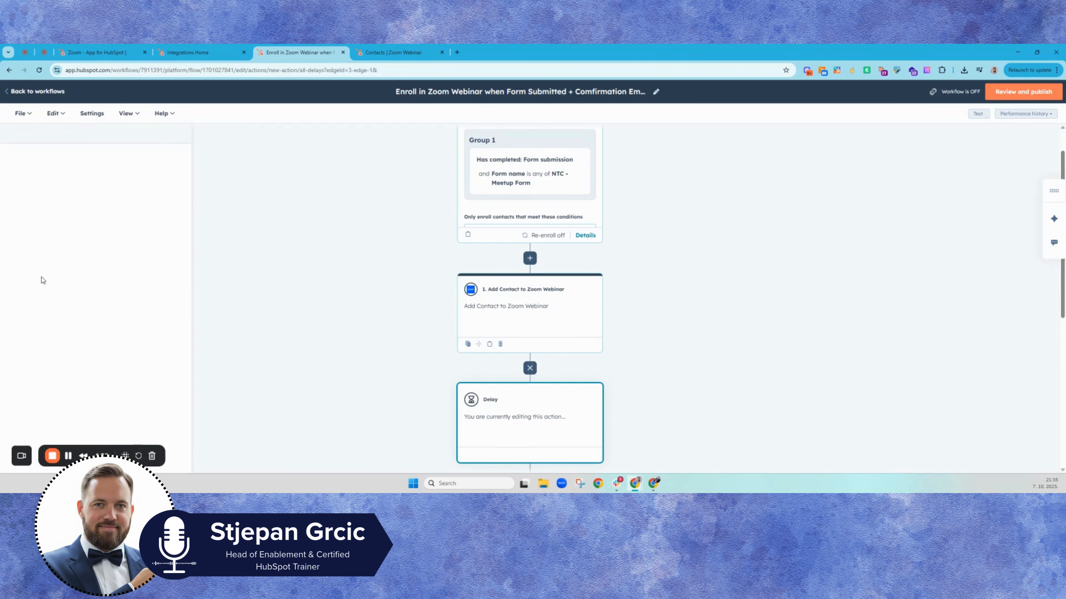
click(77, 178)
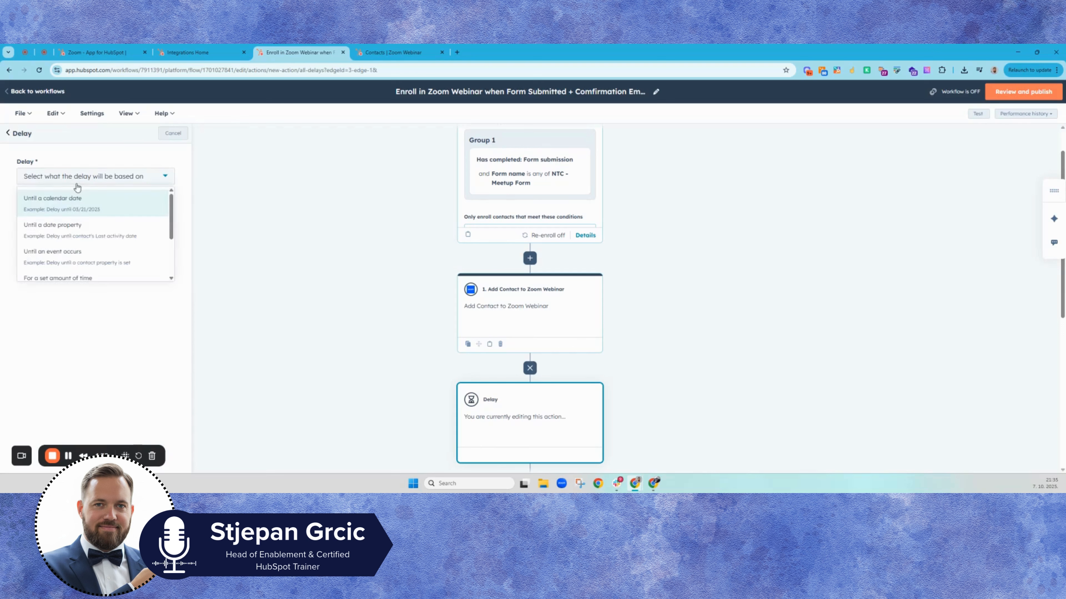
scroll(86, 246, down, 2)
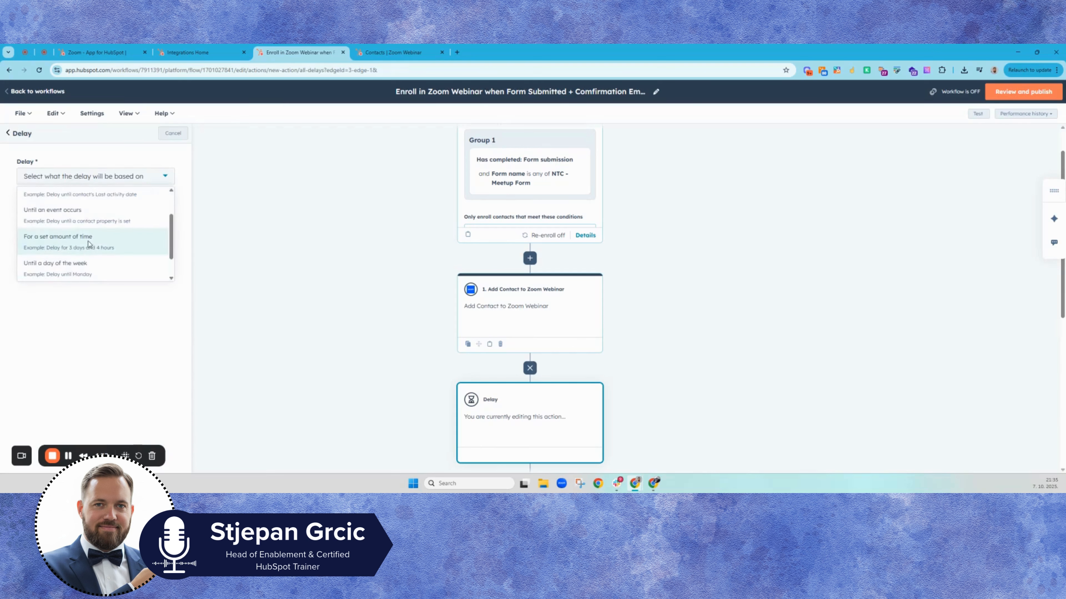
click(87, 244)
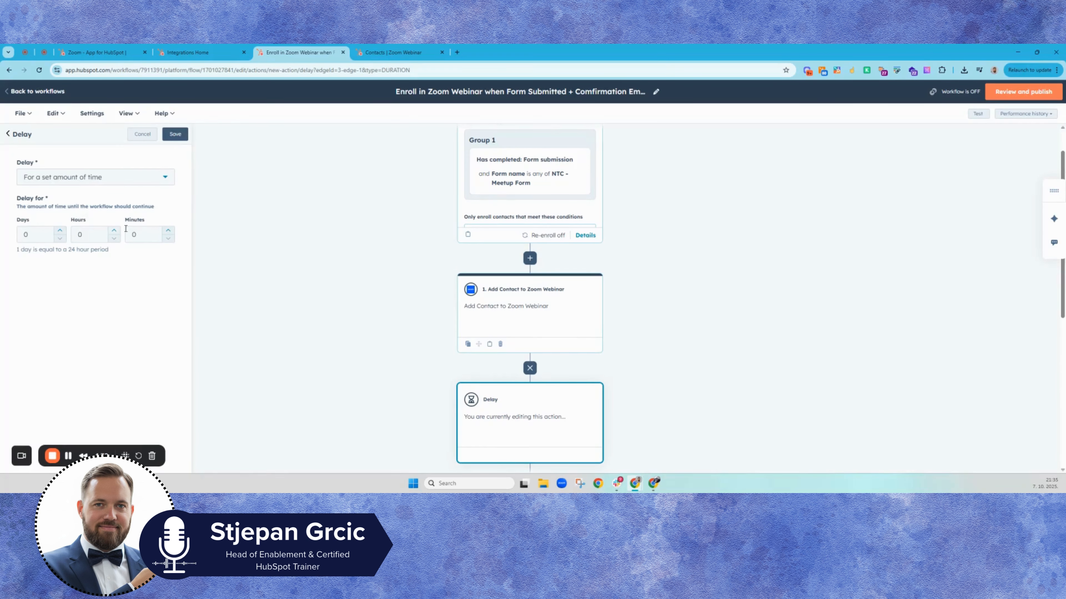
click(113, 234)
click(112, 234)
click(174, 134)
scroll(523, 375, down, 2)
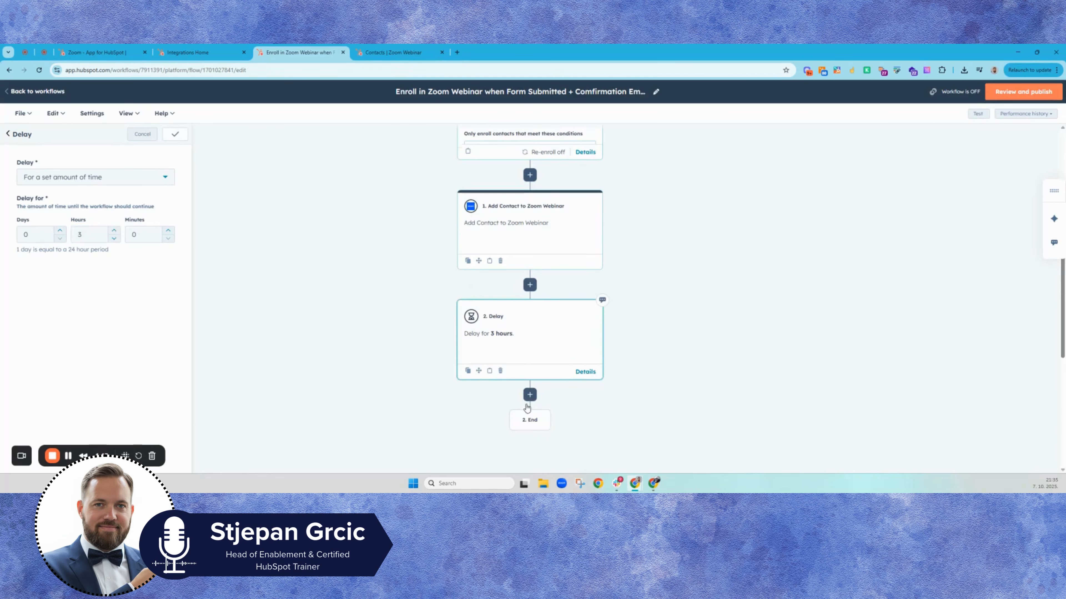
Step: Add a Send email action after the delay using the LinkedIn | MoFu LGF Email | Other Nonprofits Ebook email, and save it
click(529, 396)
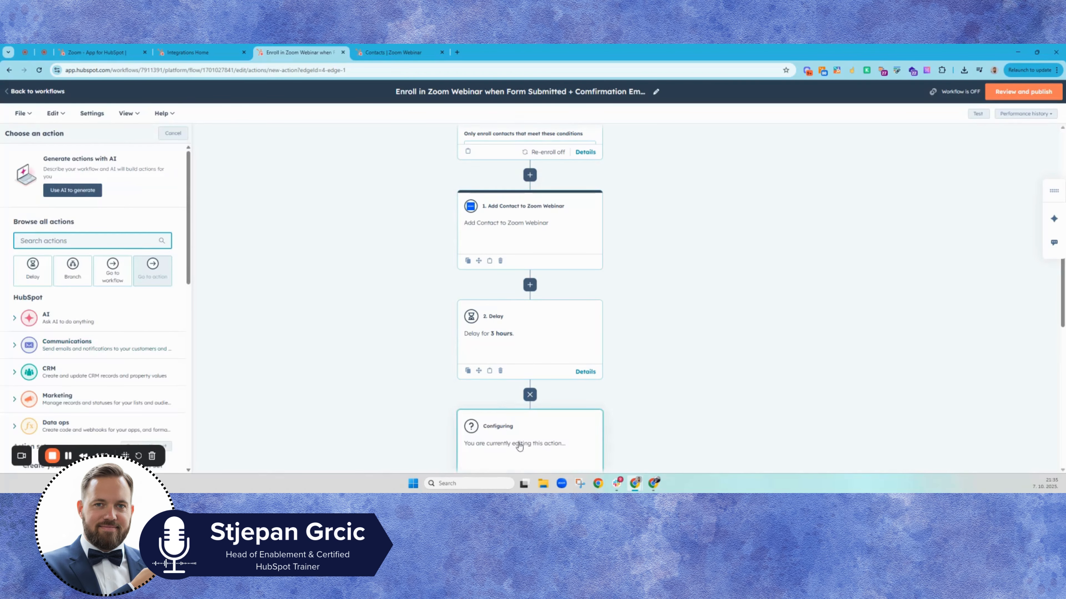
click(48, 347)
scroll(48, 346, down, 8)
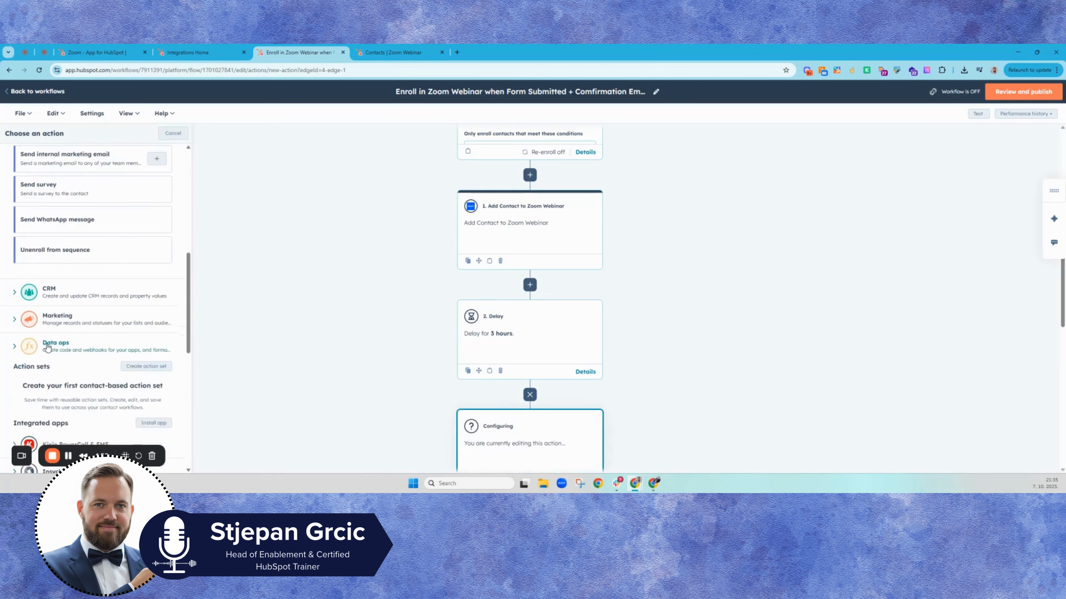
scroll(48, 346, up, 3)
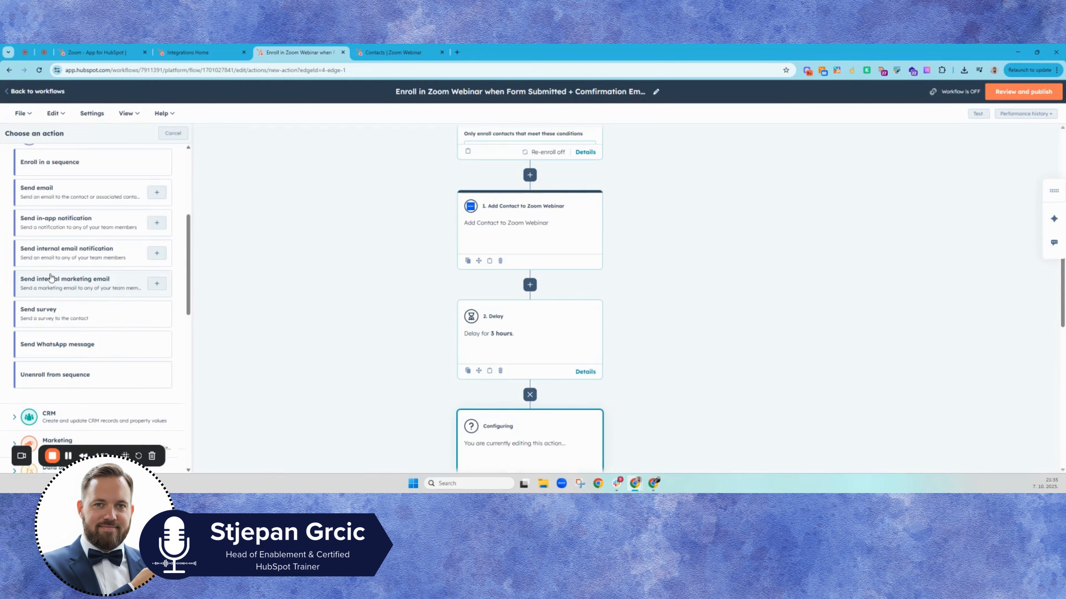
click(53, 191)
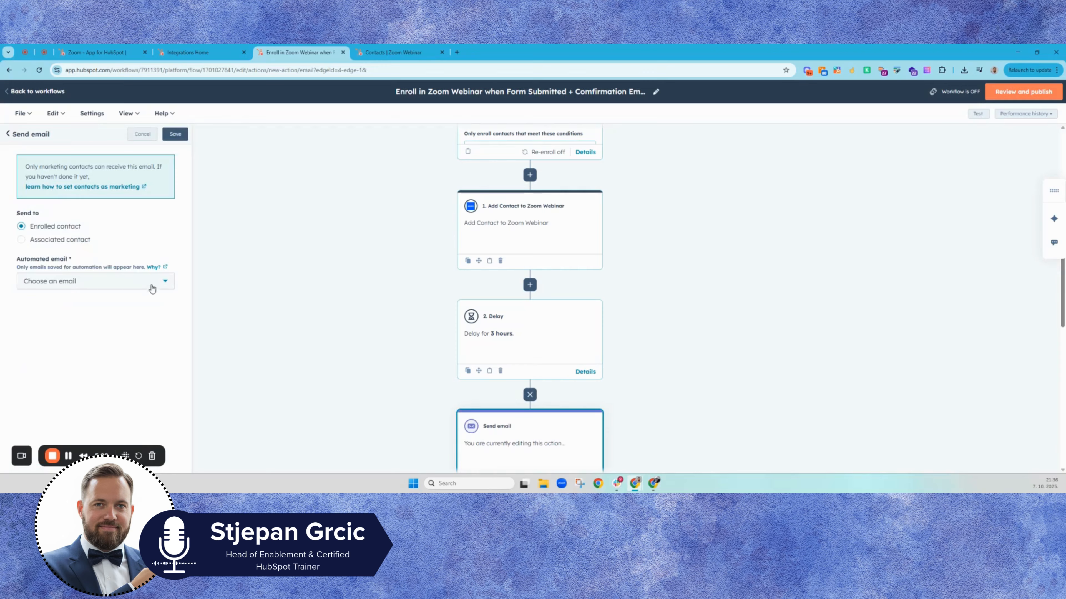
click(163, 283)
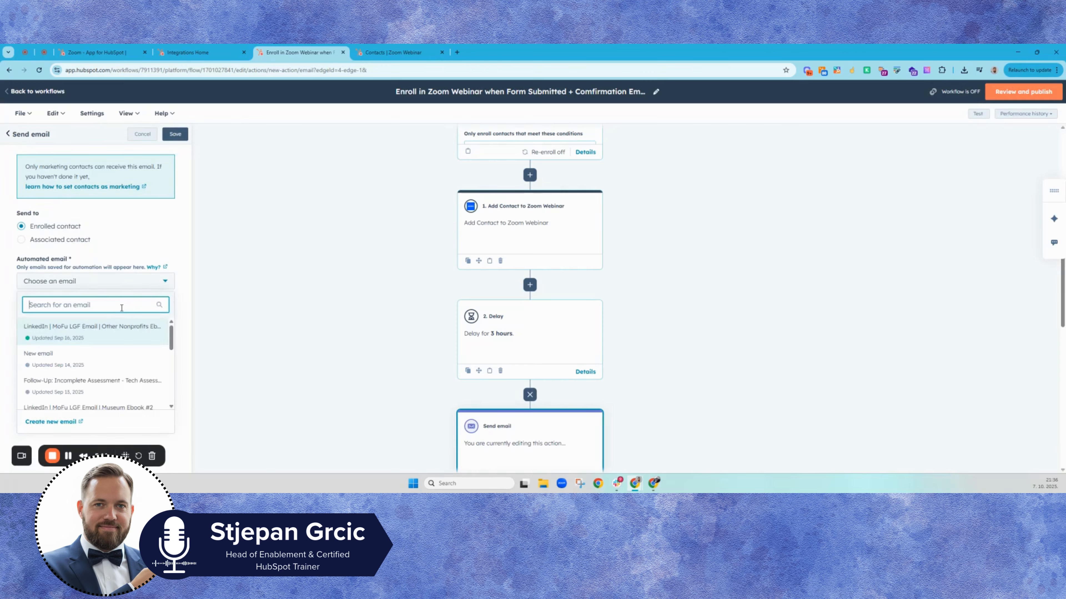
click(90, 339)
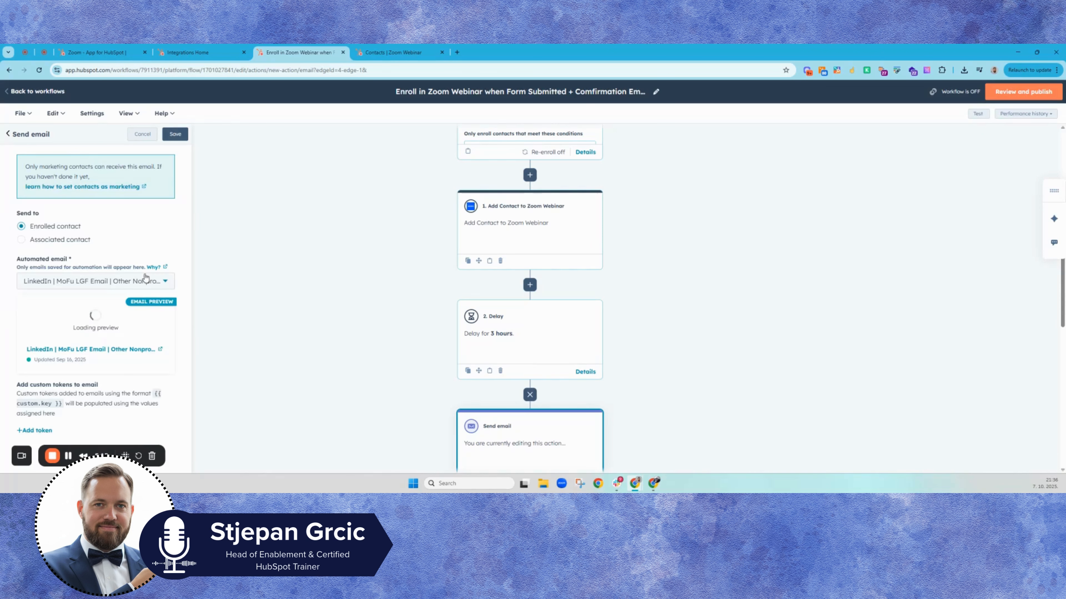
click(174, 135)
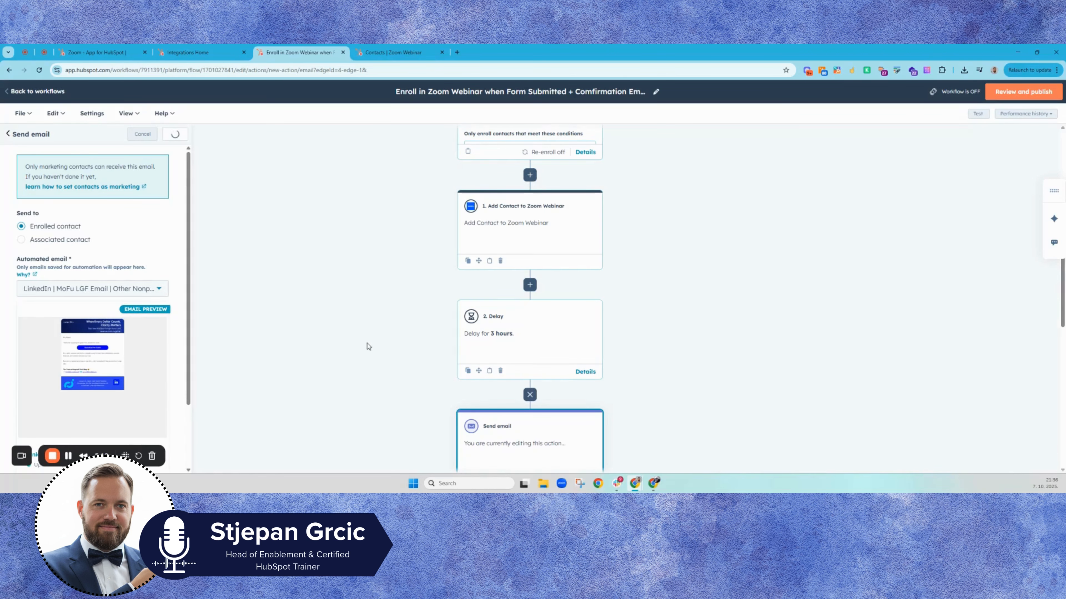
Step: Review the completed workflow from trigger to end, and switch to the Contacts | Zoom Webinar tab
scroll(407, 382, up, 3)
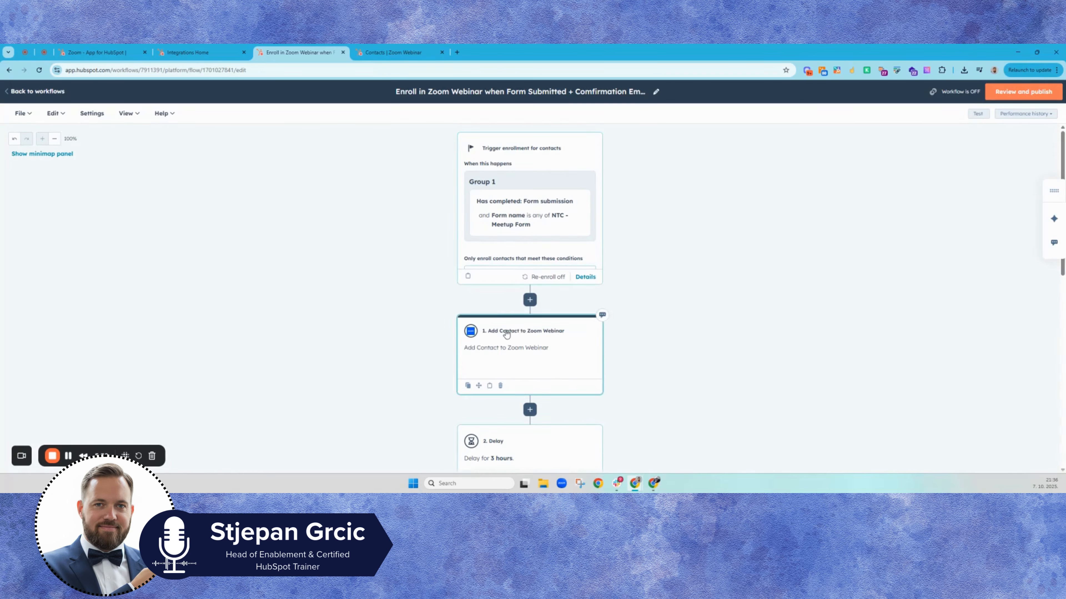
scroll(506, 333, down, 1)
scroll(504, 340, down, 3)
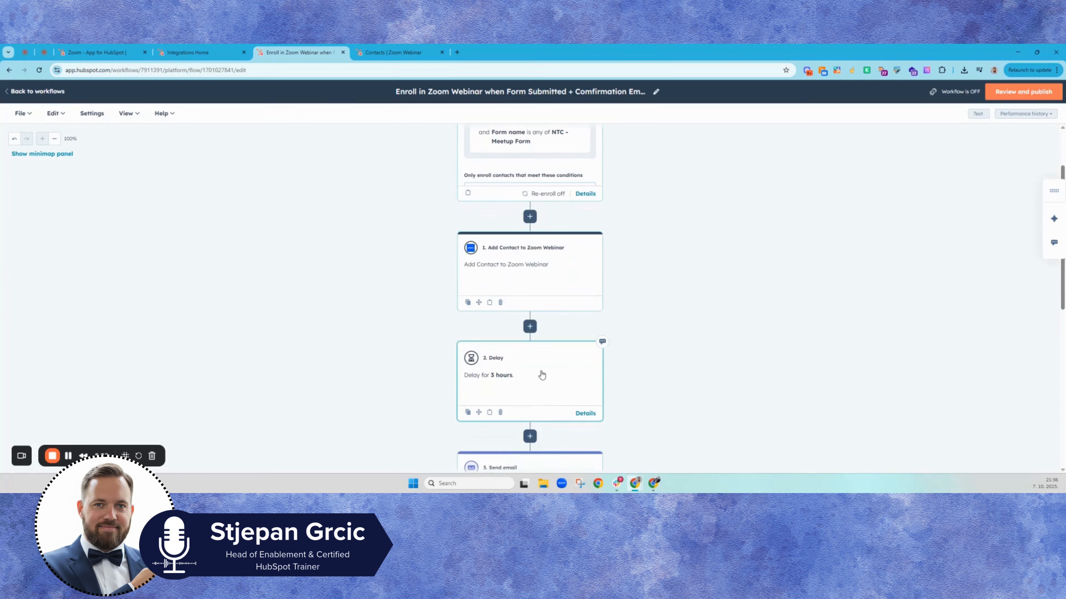
scroll(543, 369, down, 2)
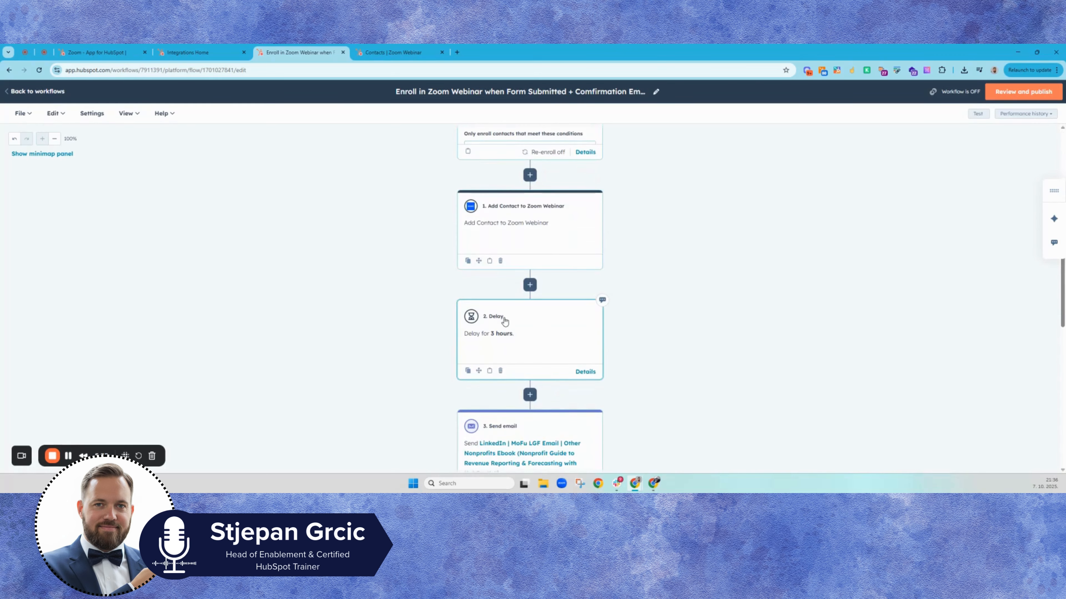
scroll(504, 321, down, 2)
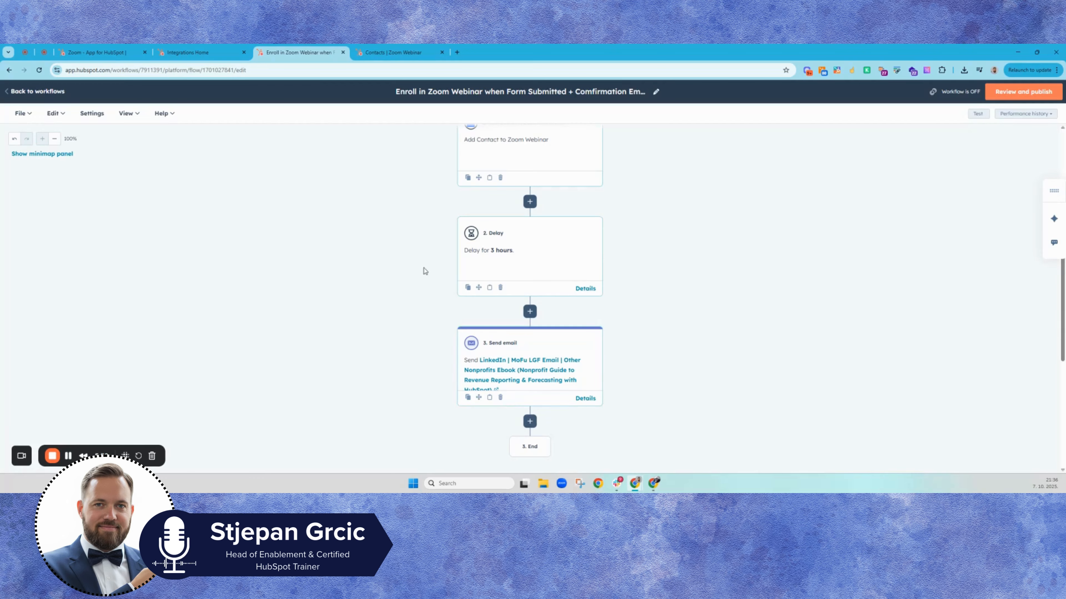
click(381, 60)
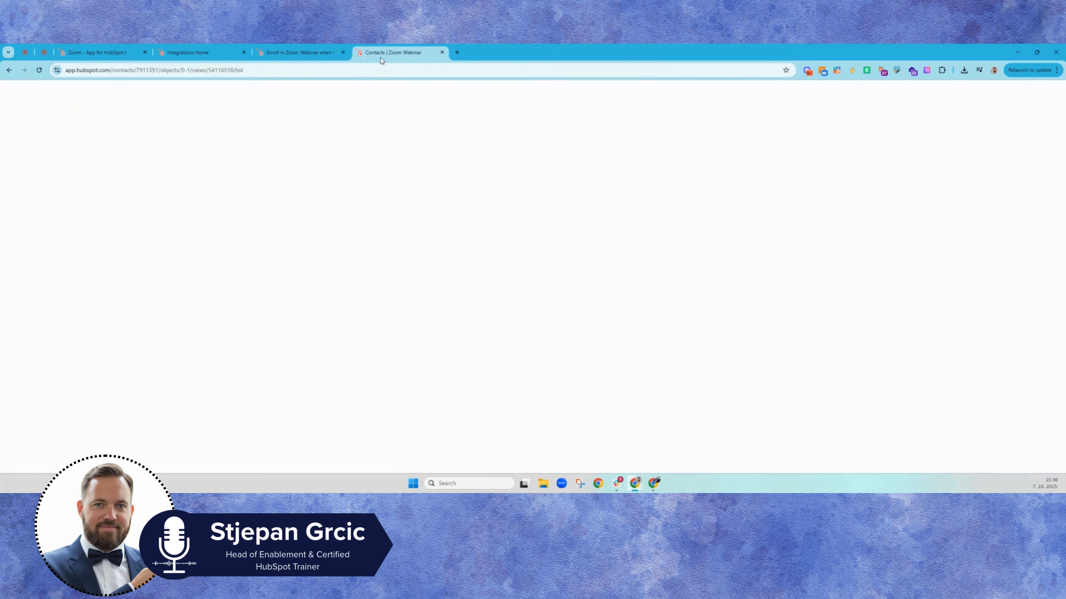